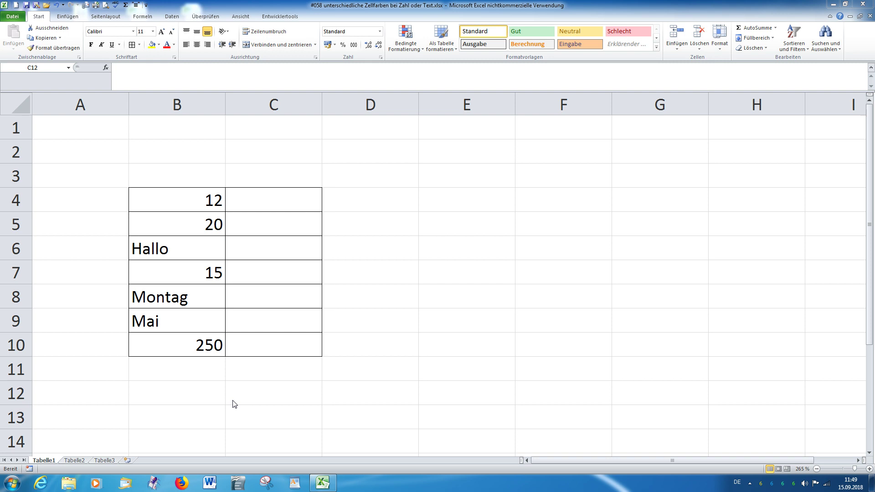
Enter the formula =ISTZAHL(B4) in cell C4 using the function autocomplete
click(262, 201)
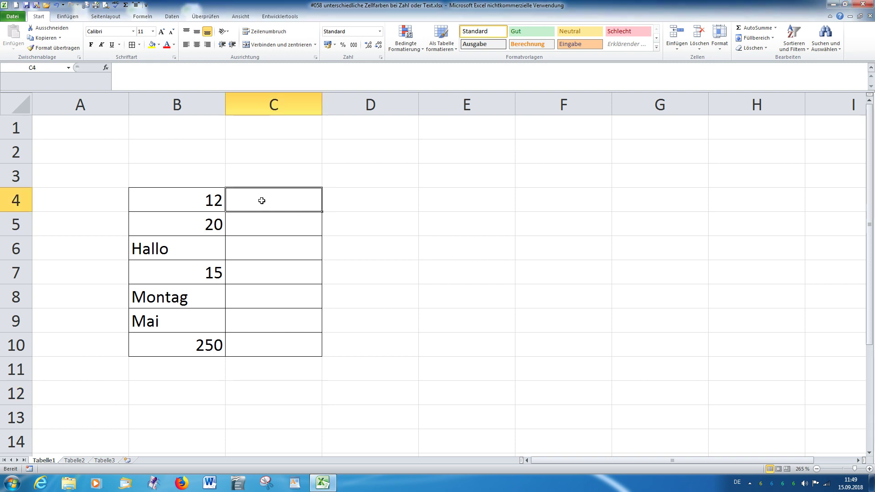
text(=)
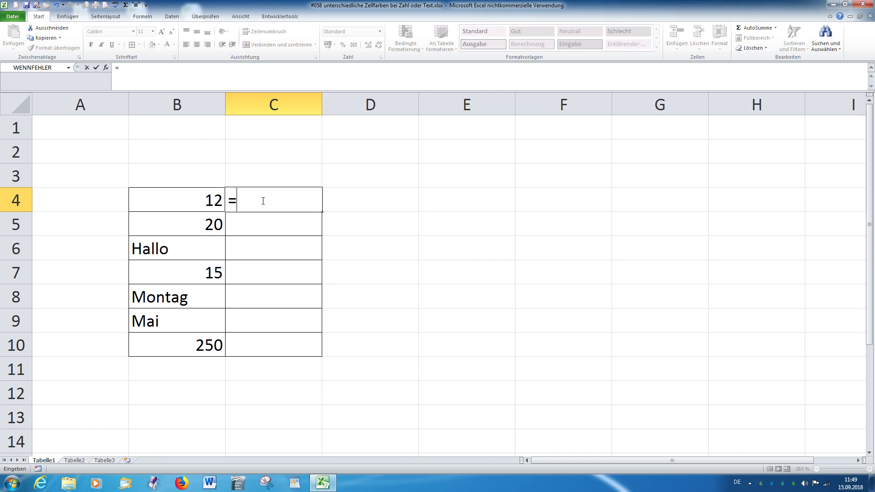
text(ist)
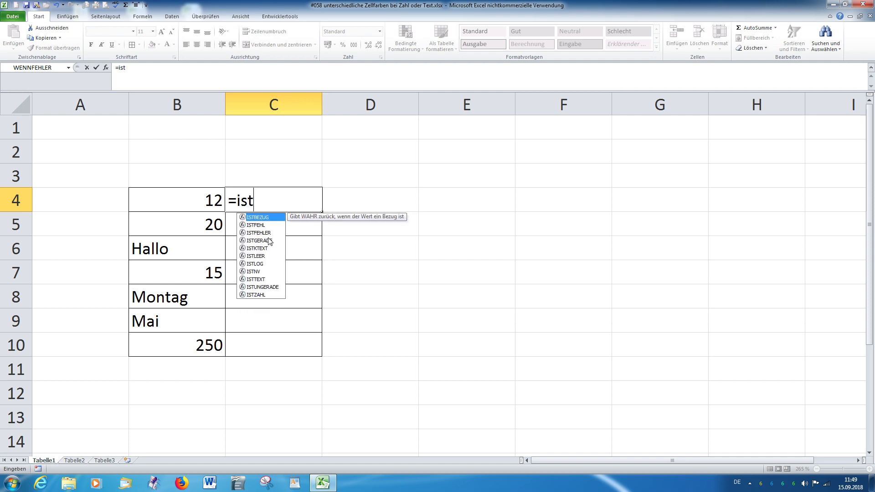
click(260, 295)
double_click(260, 295)
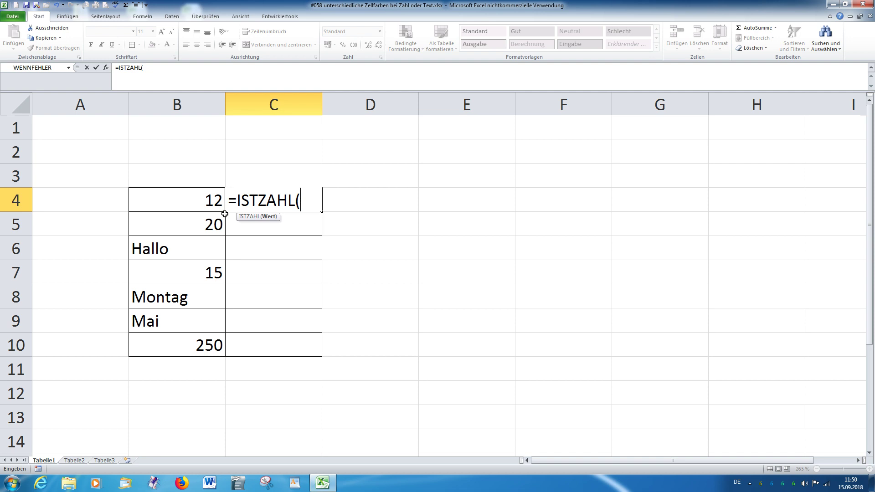
click(200, 201)
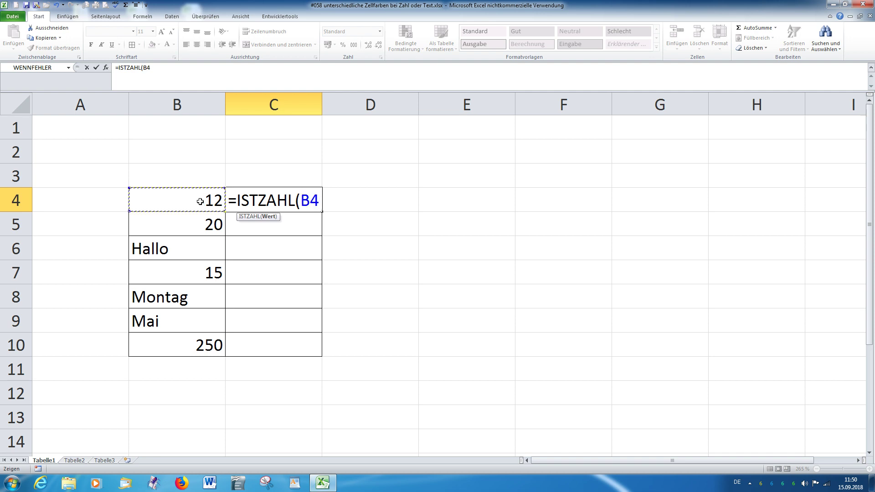
text())
key(Return)
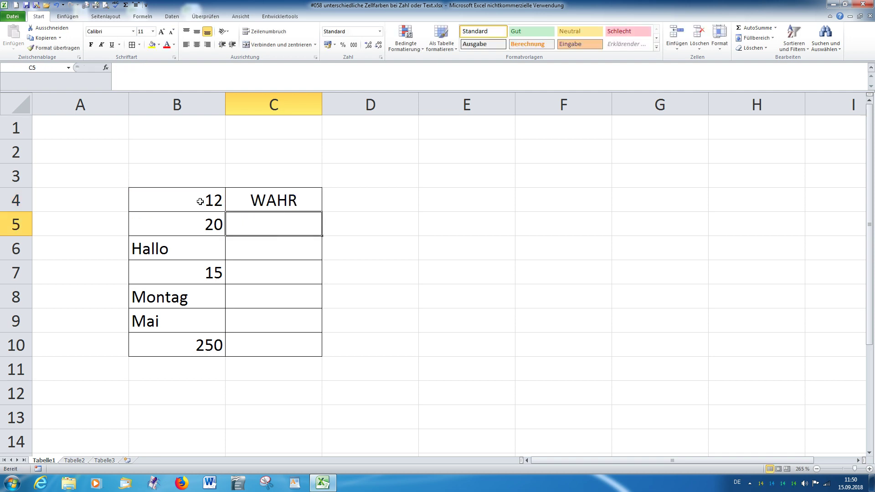
Fill the C4 formula down to C10, then select B7
click(267, 200)
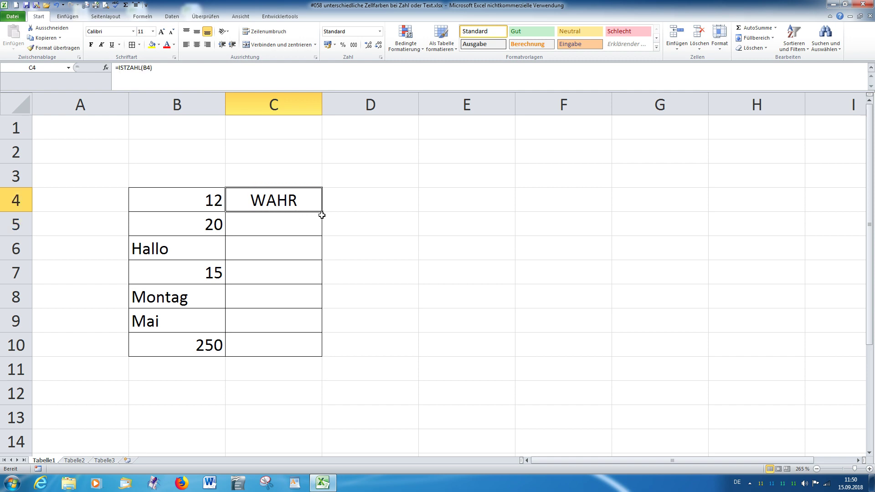
drag(323, 213, 317, 348)
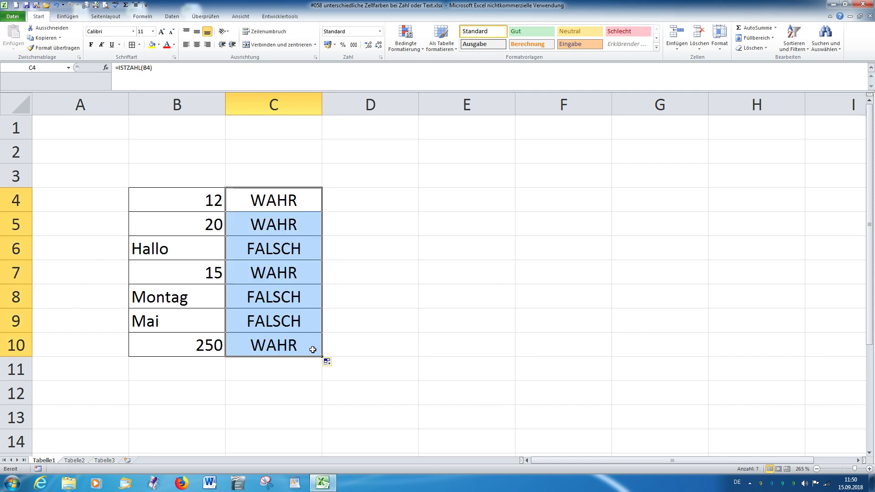
click(174, 274)
Clear B7 and change C4 to =WENN(B4="";"";ISTZAHL(B4))
key(Delete)
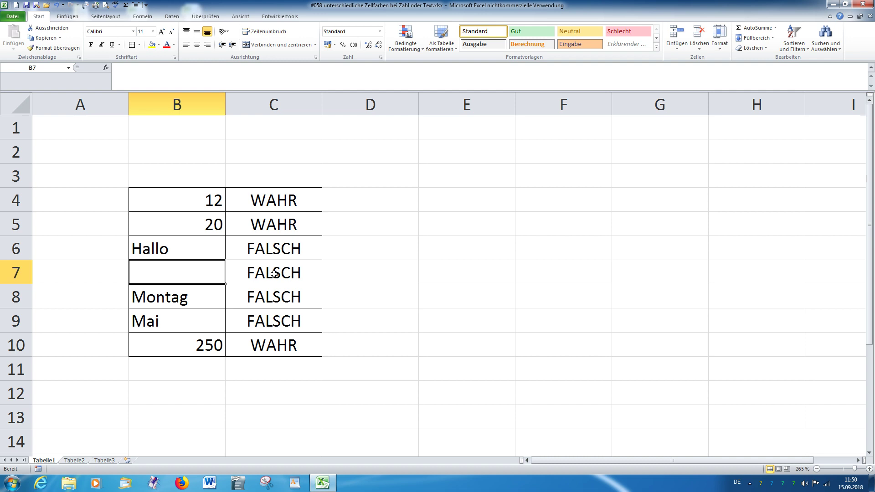
double_click(240, 201)
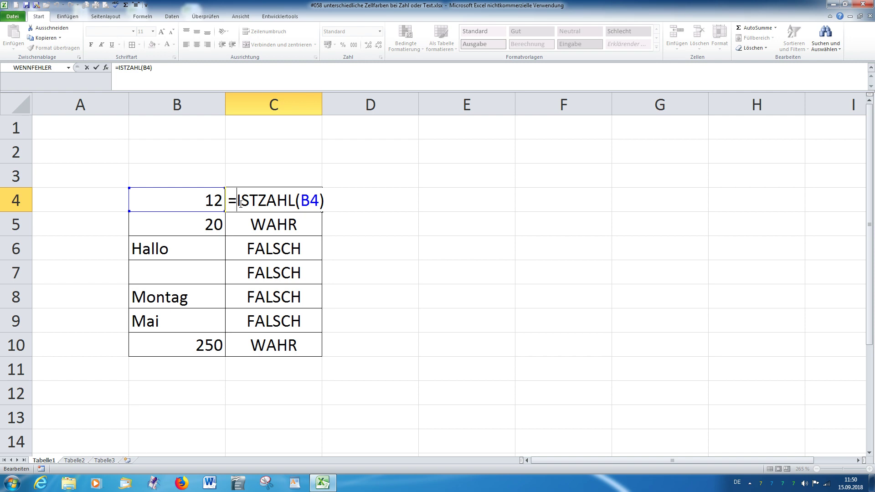
text(wenn()
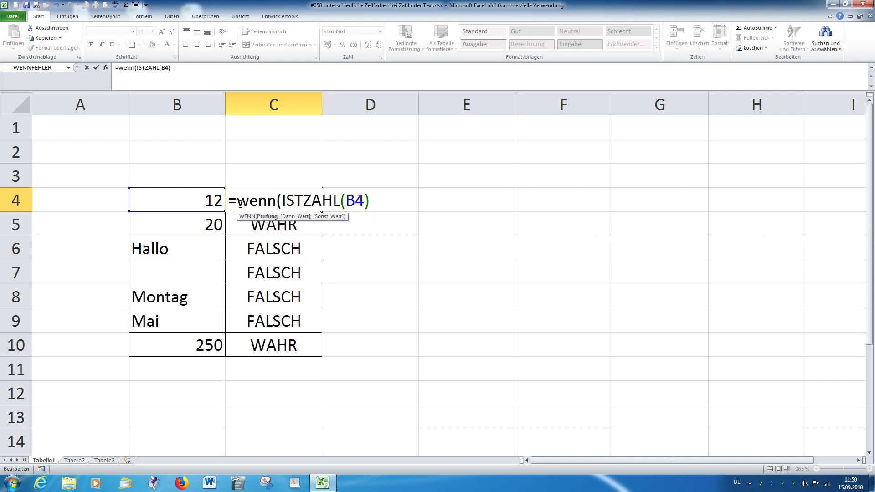
click(173, 200)
text(=)
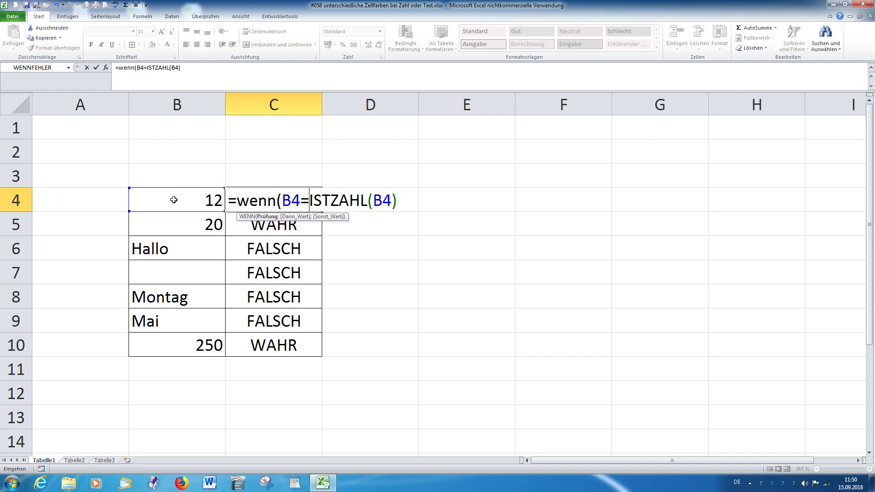
text("";"")
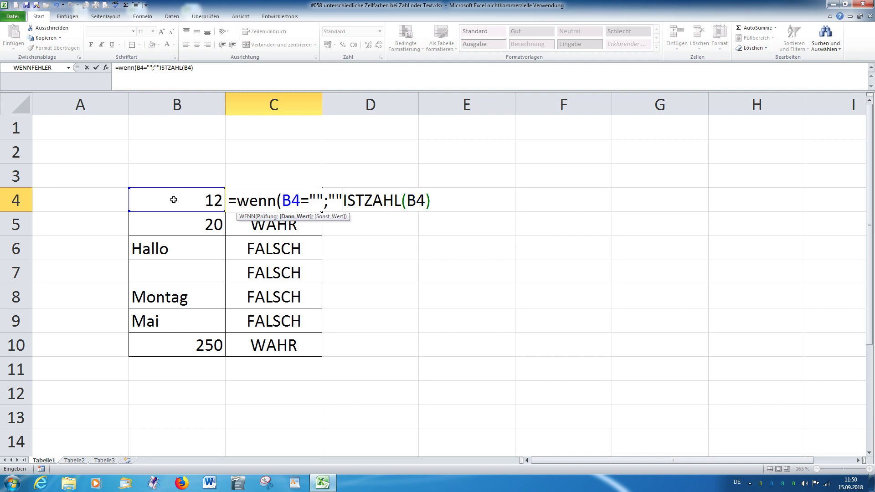
text(;)
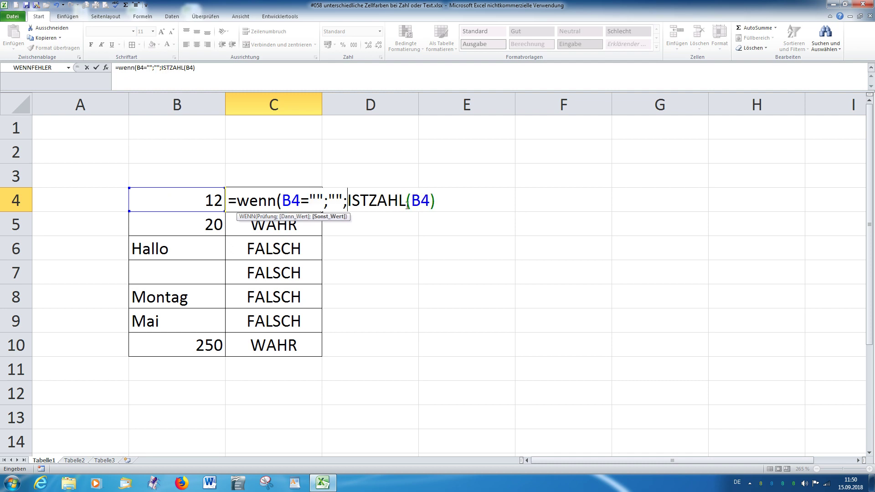
click(438, 201)
text())
key(Return)
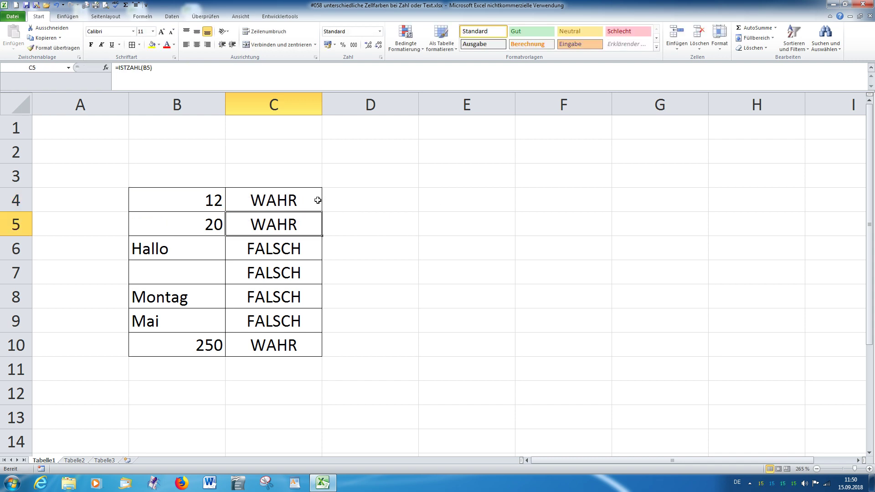
Fill the revised formula down to C10 and select B4:C10
click(316, 200)
double_click(322, 211)
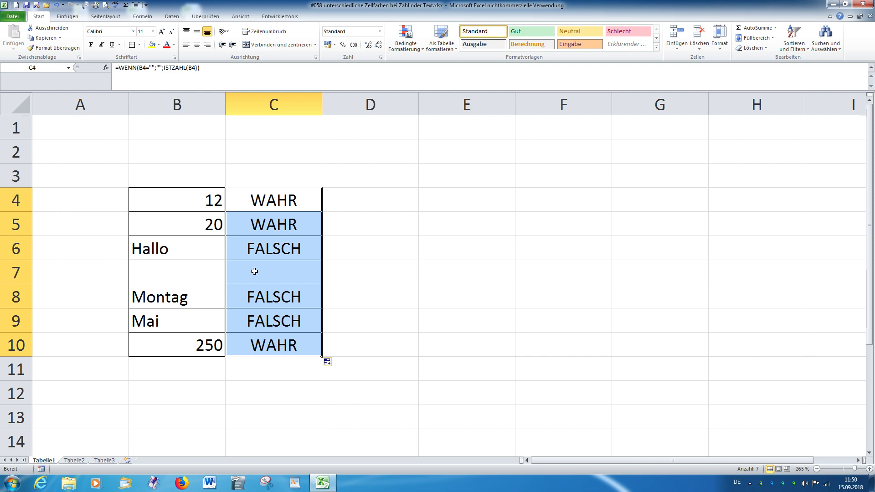
drag(155, 200, 285, 341)
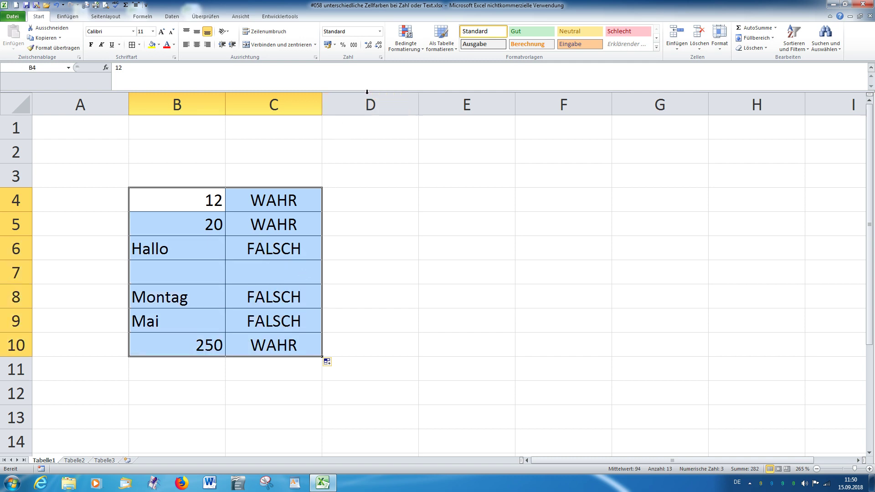
Start a new formula-based conditional formatting rule with the formula =$C4=WAHR
click(423, 51)
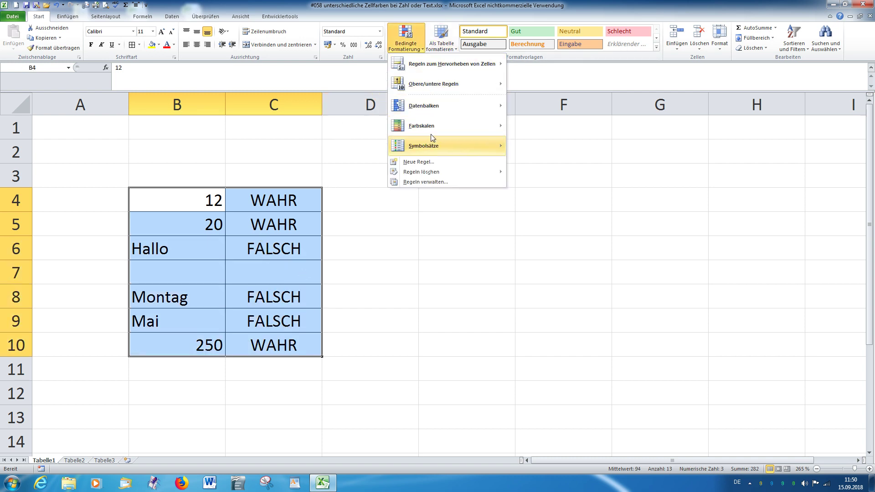
click(424, 163)
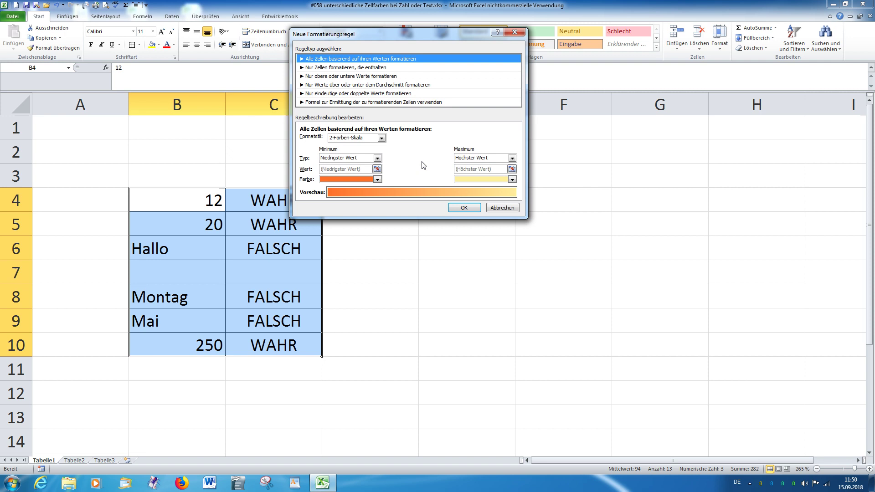
click(354, 102)
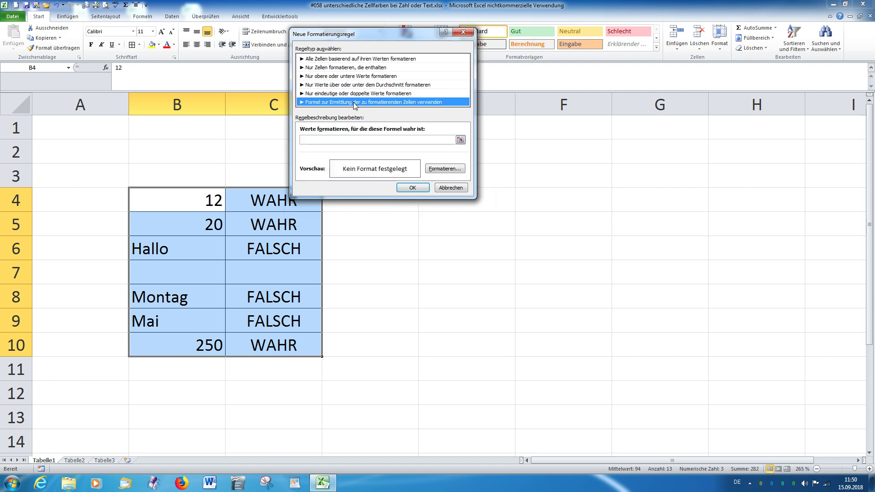
click(309, 140)
text(=)
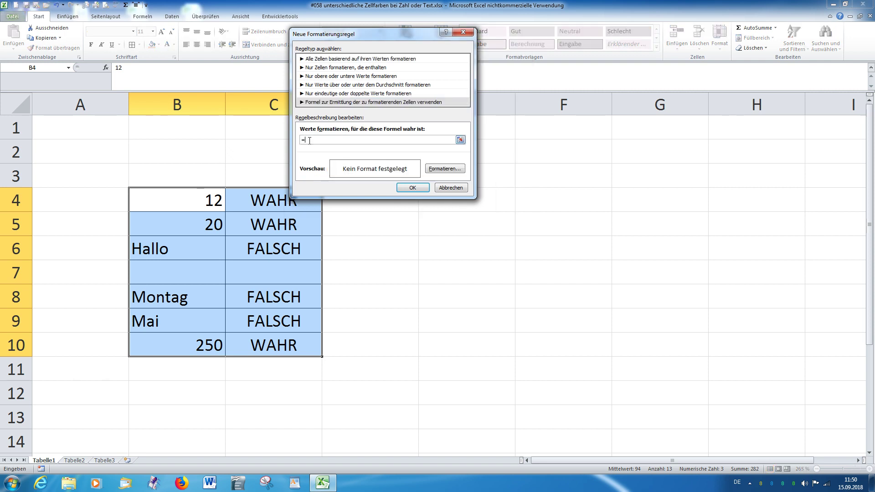
click(260, 200)
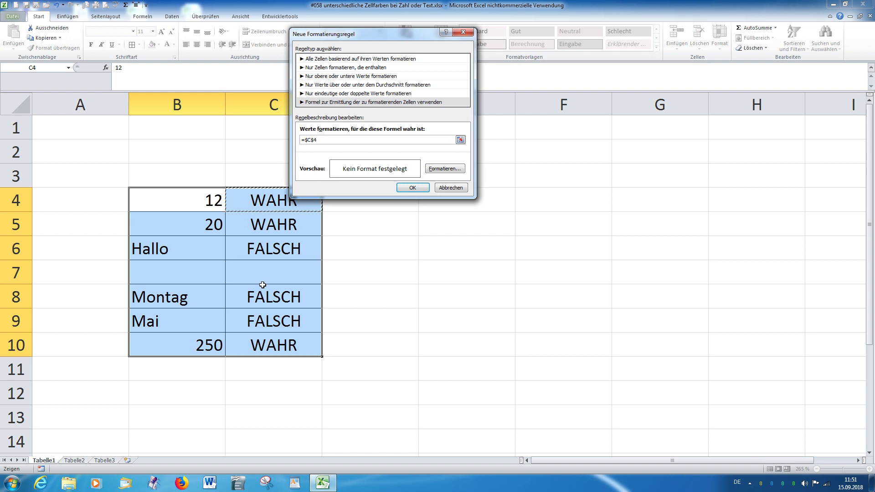
key(F4)
key(F4)
text(=)
text(WAH)
text(R)
Give the WAHR rule a green fill and apply it to the table
click(444, 169)
click(334, 116)
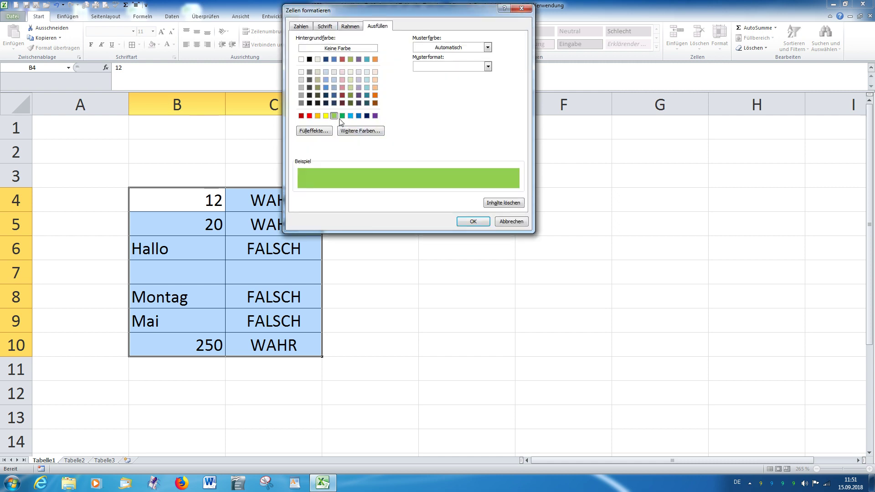
click(472, 221)
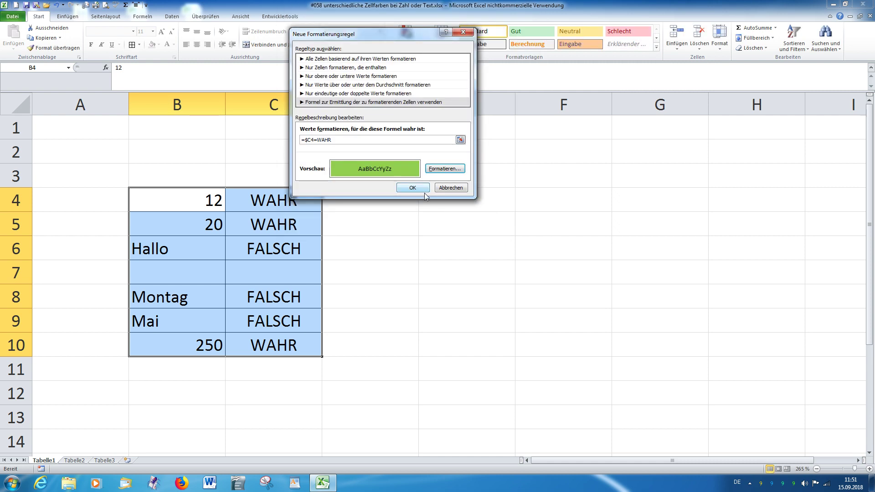
click(413, 188)
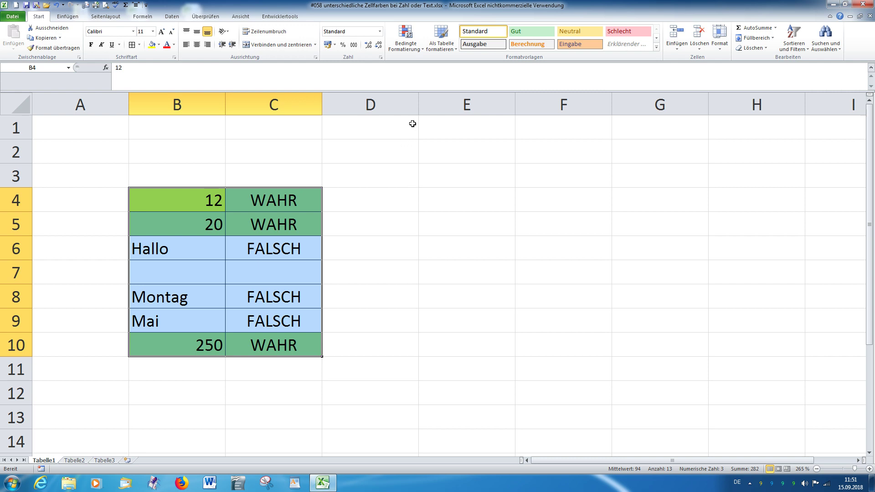
click(422, 49)
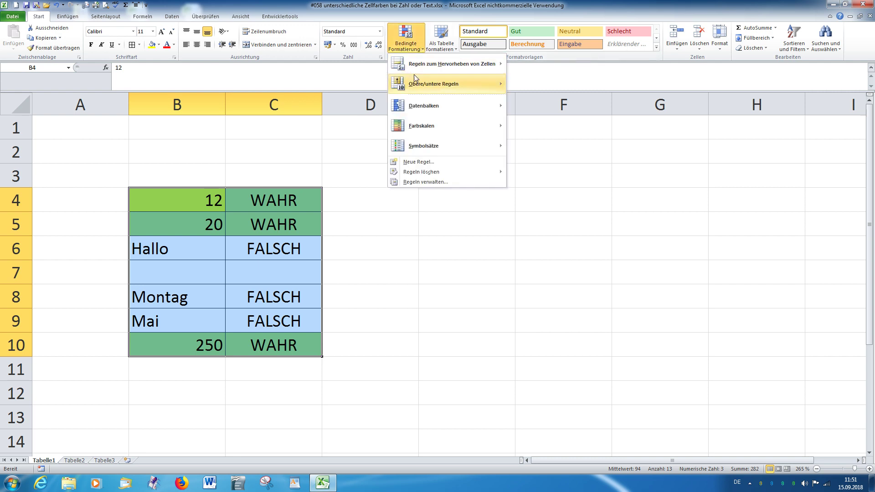
In the rules manager, add a formula rule =$C4=FALSCH with a pink fill
click(424, 182)
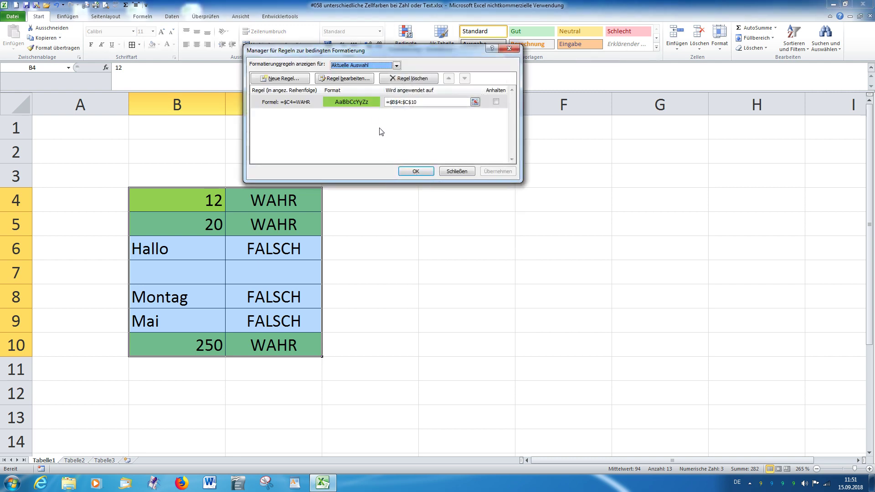
click(287, 83)
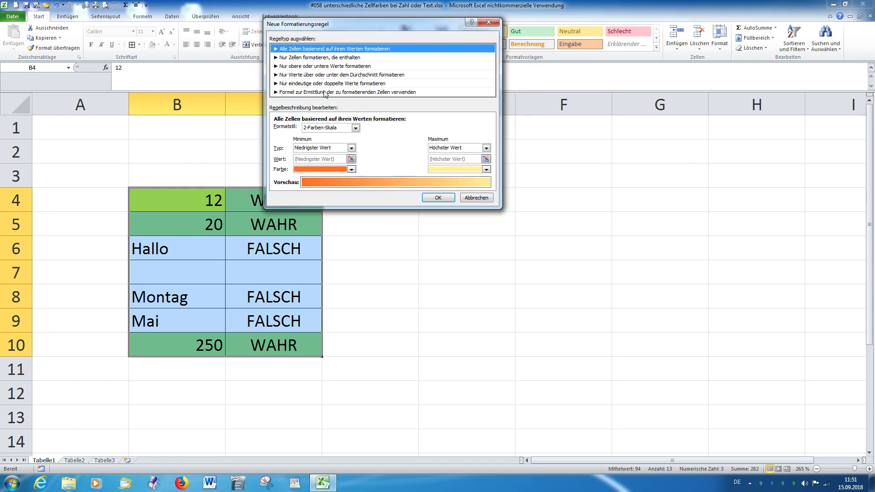
click(322, 92)
click(284, 131)
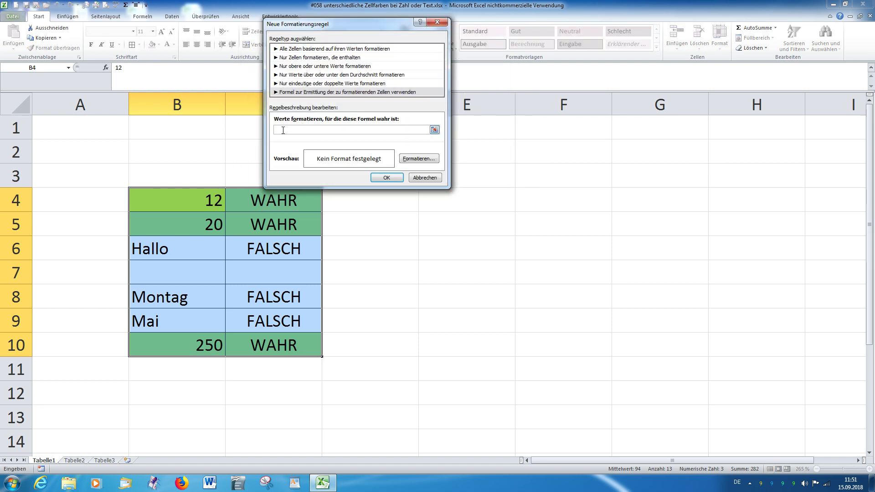
text(=)
click(255, 201)
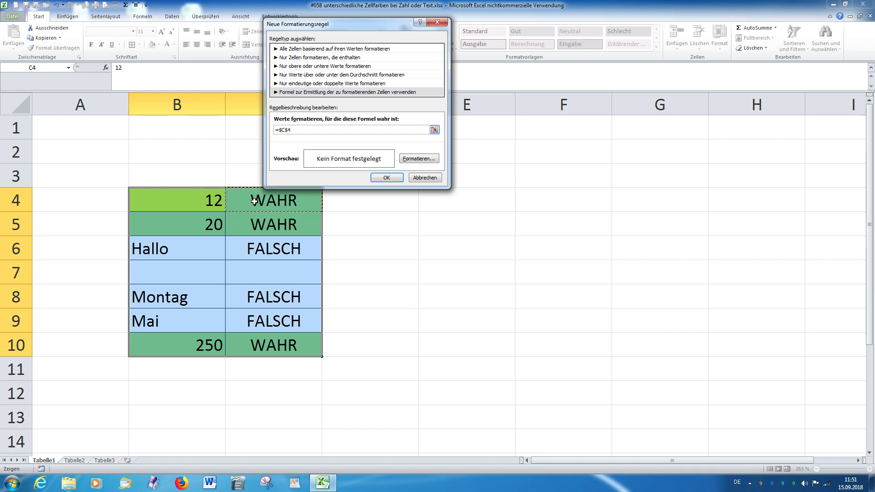
key(F4)
key(F4)
text(=FAL)
text(SCH)
click(407, 159)
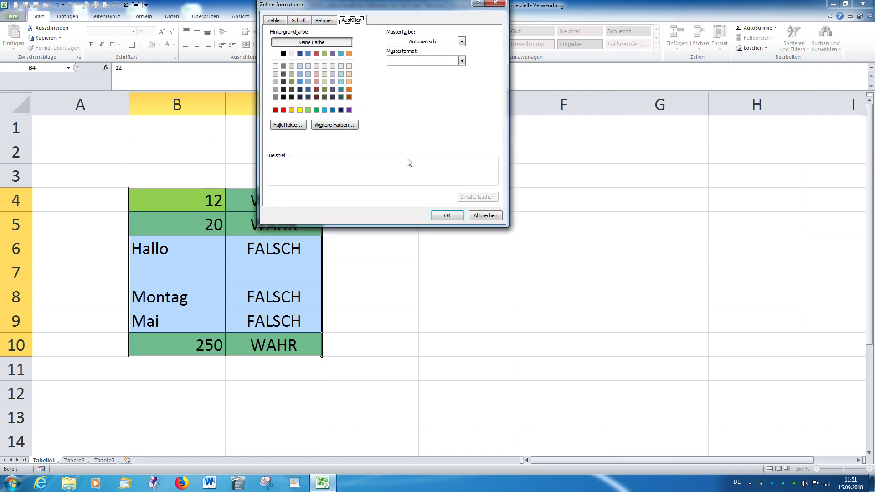
click(316, 82)
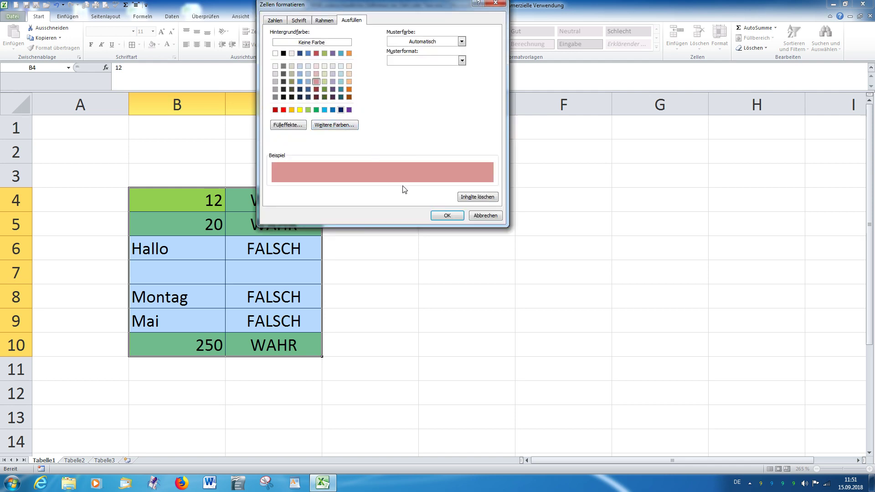
click(446, 216)
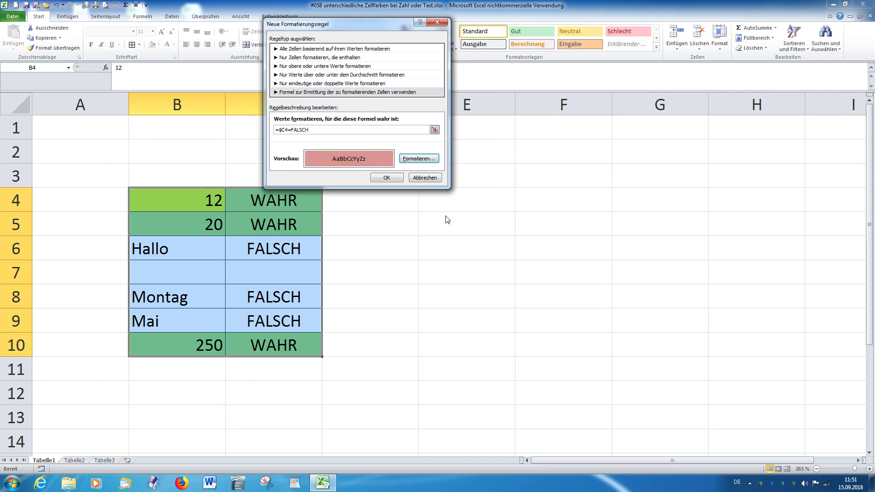
click(386, 178)
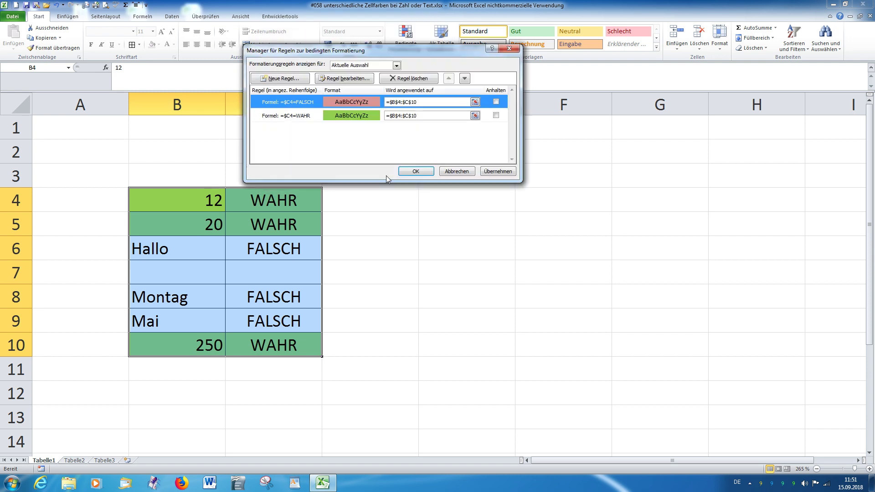
Add a third rule =$C4="" with light grey fill, then apply all rules and close the manager
click(288, 79)
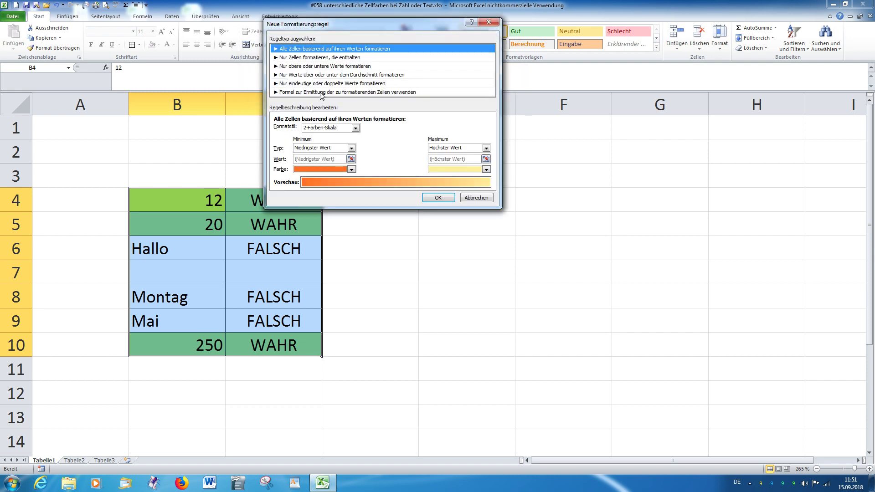
click(322, 92)
click(283, 131)
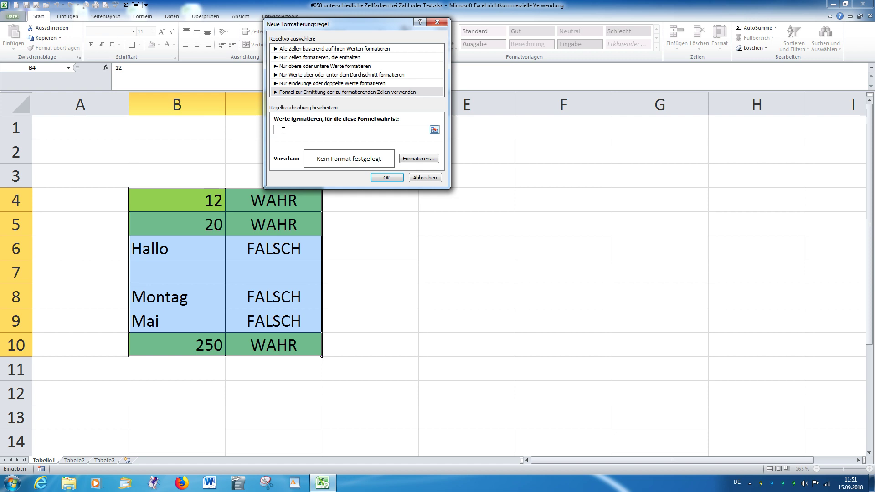
text(=)
click(252, 200)
key(F4)
key(F4)
text(=)
click(410, 159)
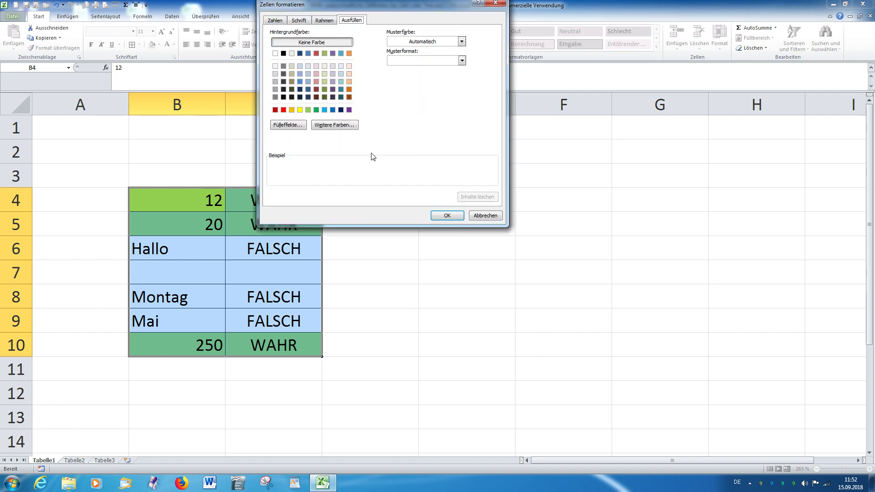
click(276, 67)
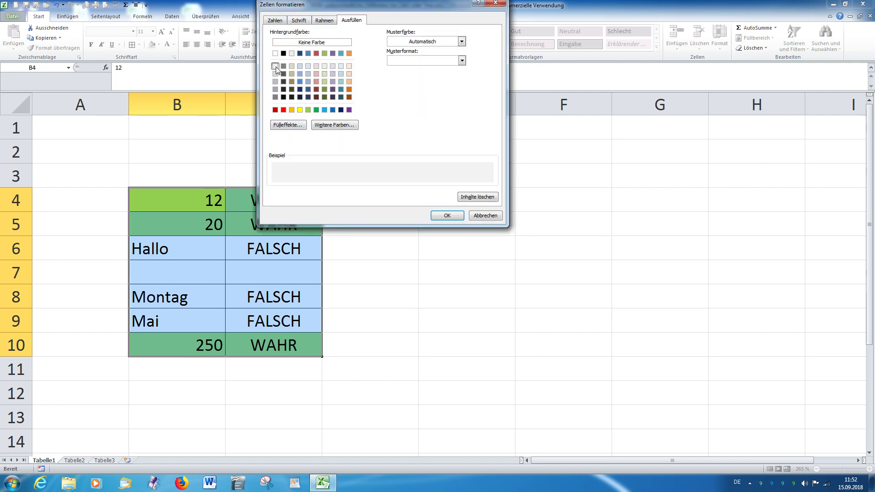
click(445, 217)
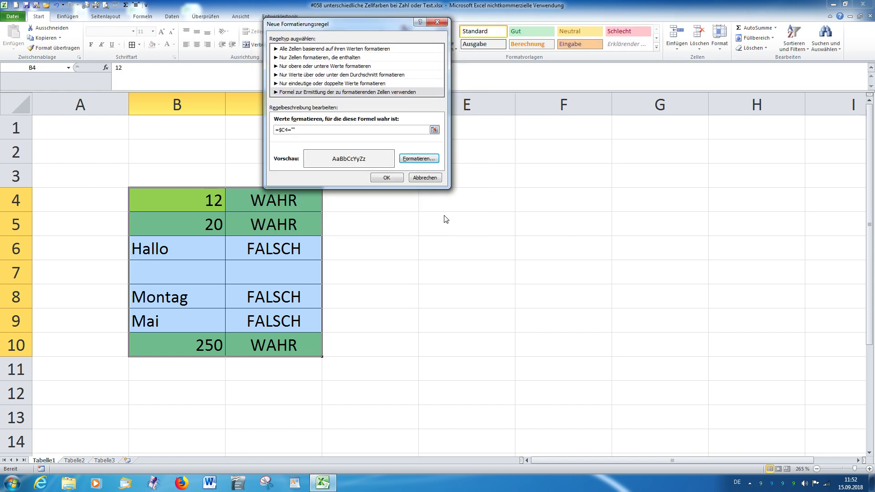
click(386, 177)
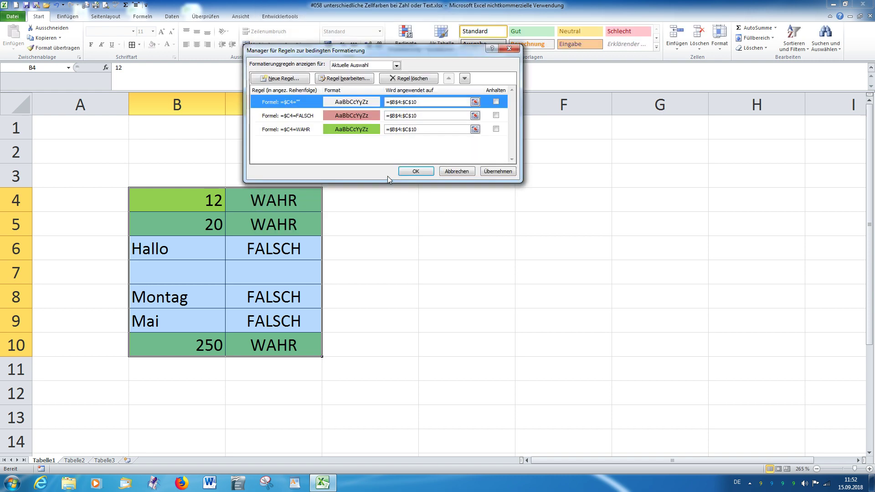
click(505, 175)
click(416, 171)
Enter 25 in B7 and clear 'Hallo' from B6 to test the colours
click(381, 268)
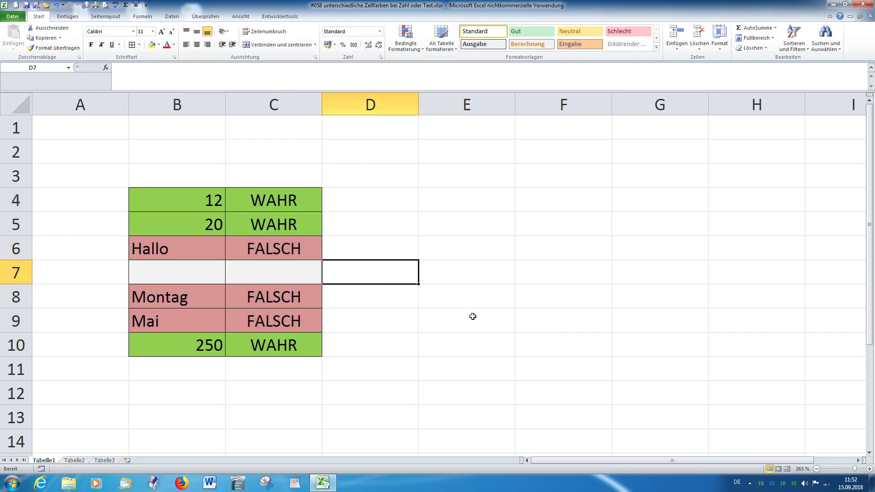
click(199, 267)
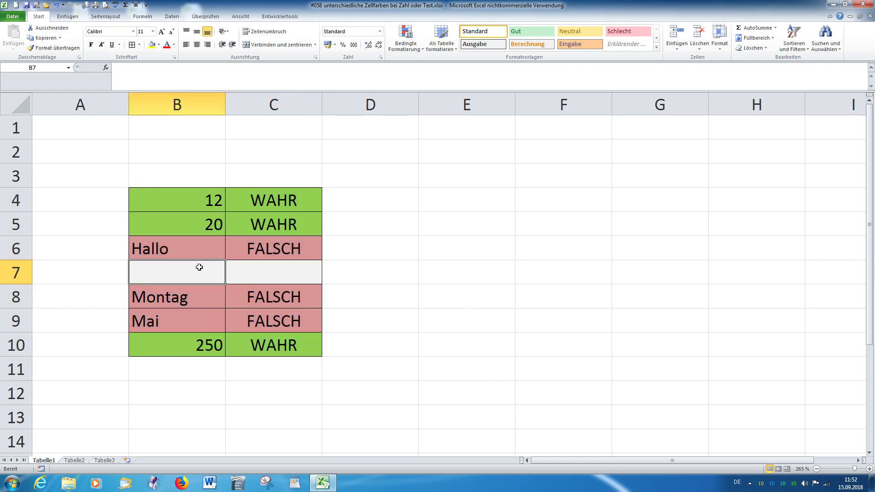
text(25)
key(Return)
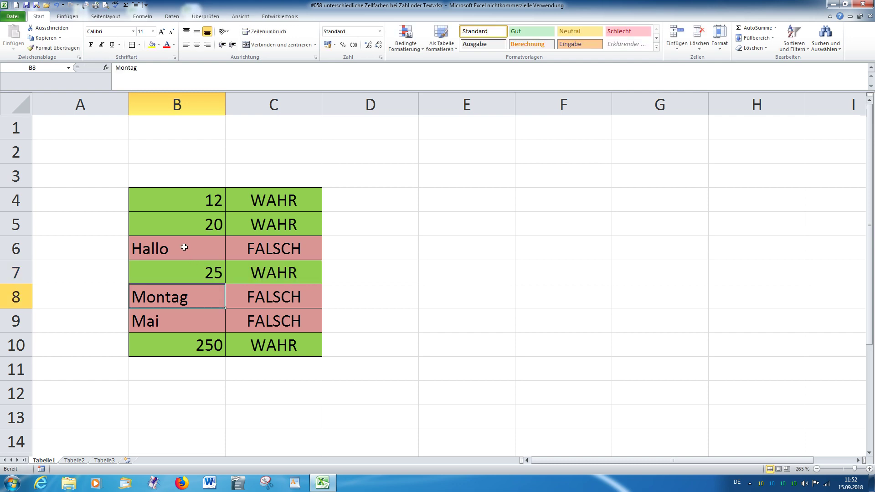
click(183, 246)
key(Delete)
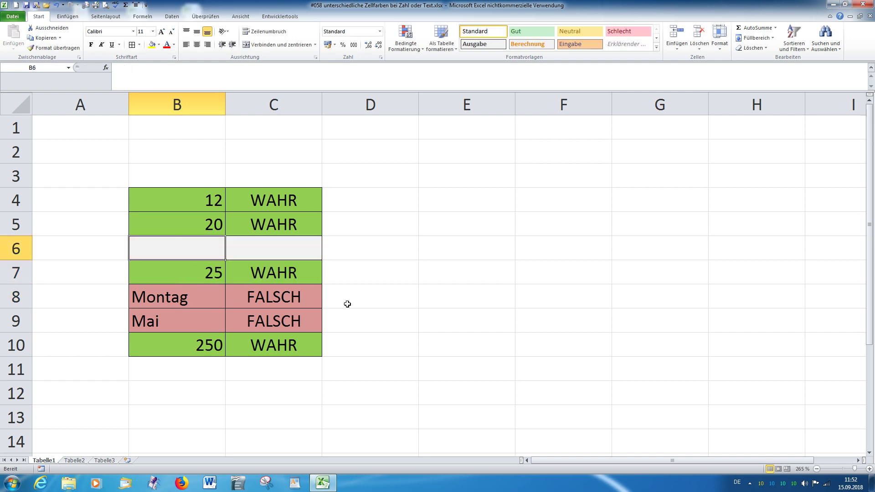
click(348, 303)
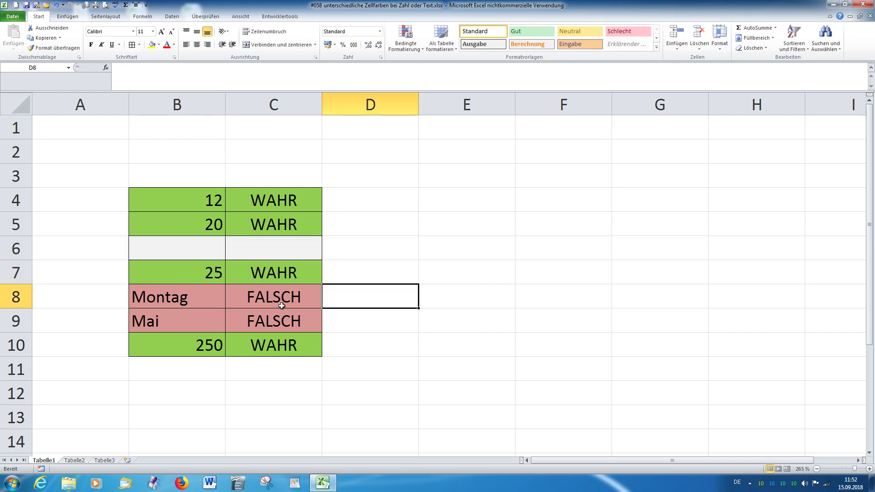
Hide column C with Ausblenden from its header's right-click menu
click(270, 94)
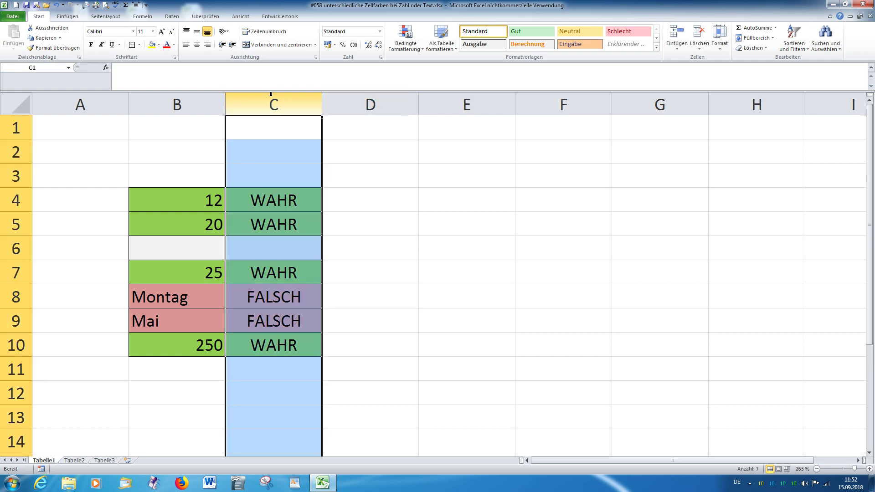
right_click(271, 95)
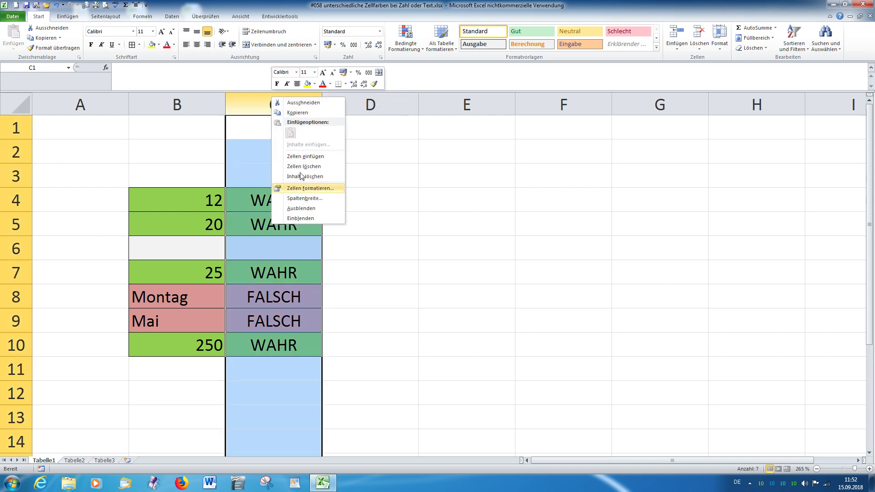
click(299, 208)
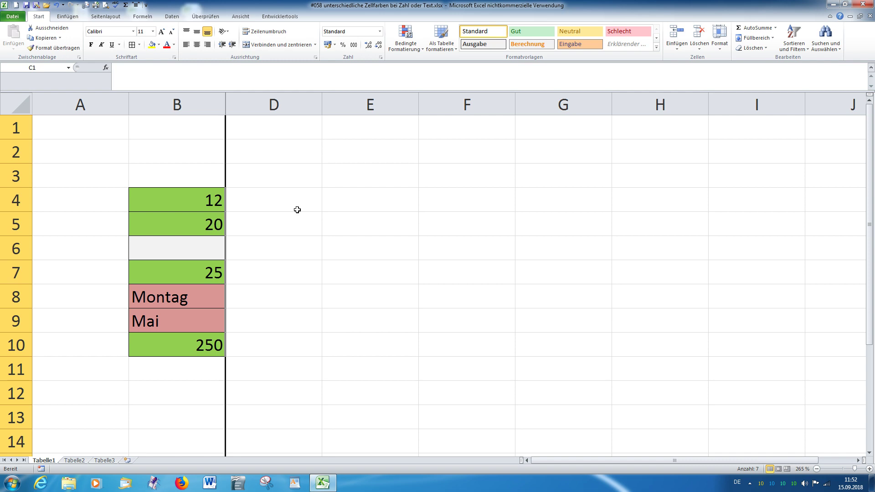
click(324, 220)
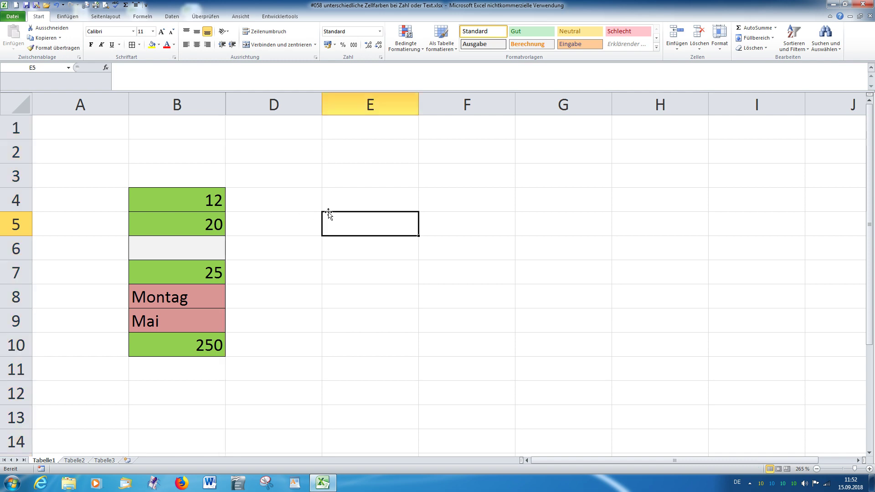